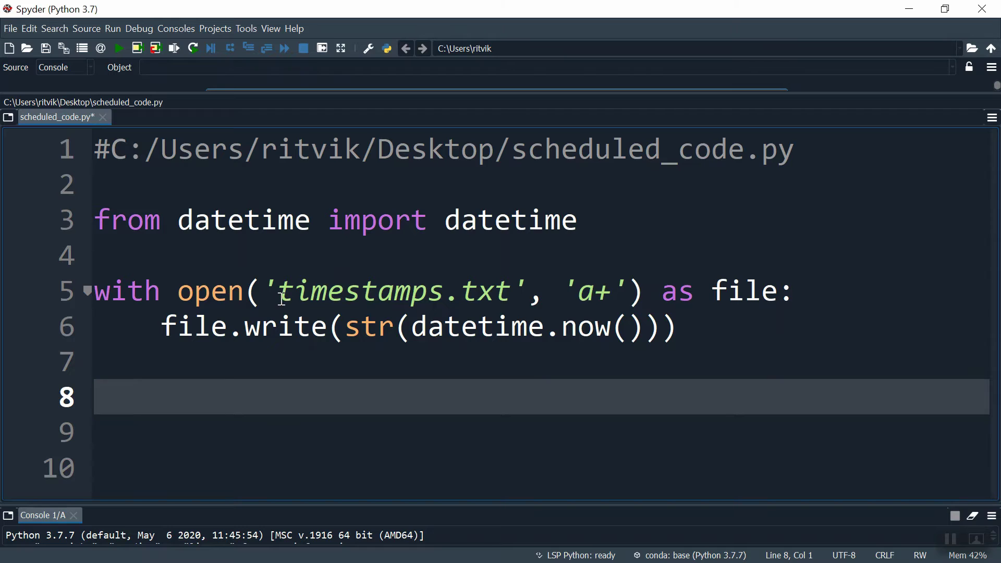
Review the scheduled_code.py script that appends the current datetime to timestamps.txt in 'a+' mode.
drag(278, 292, 513, 288)
click(513, 288)
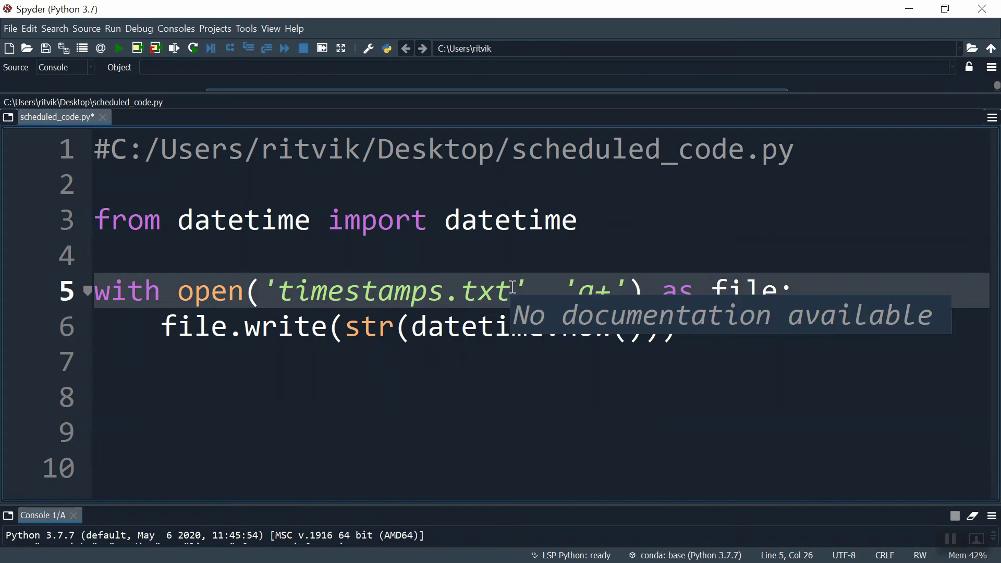
click(462, 368)
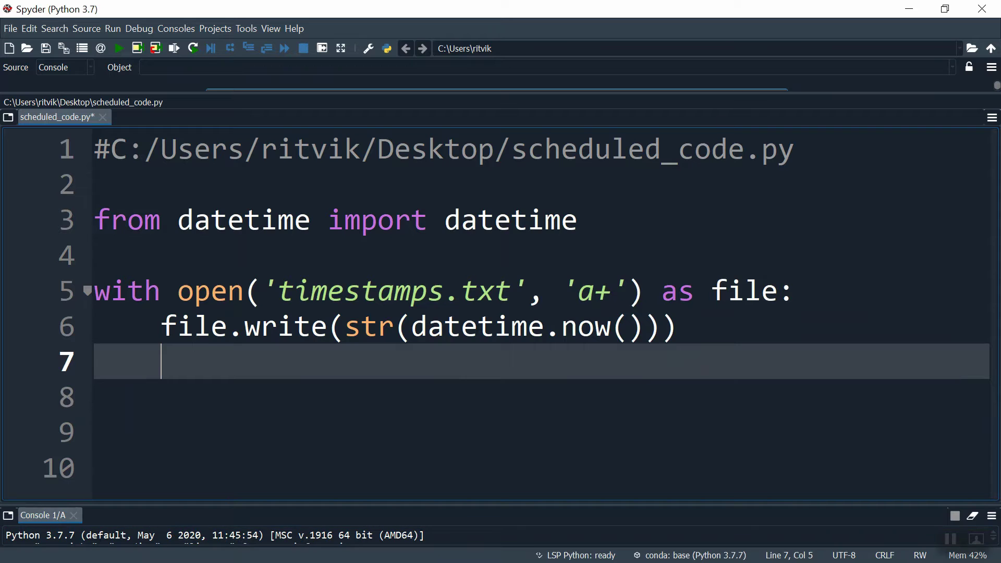
Create a task named 'file writer' that runs whether logged on or not, with highest privileges.
click(910, 9)
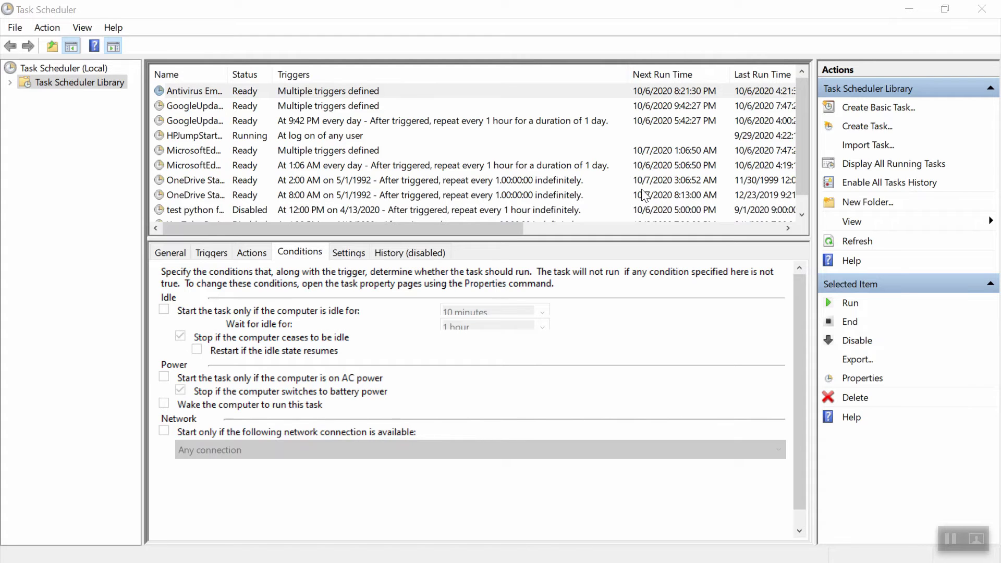
click(874, 129)
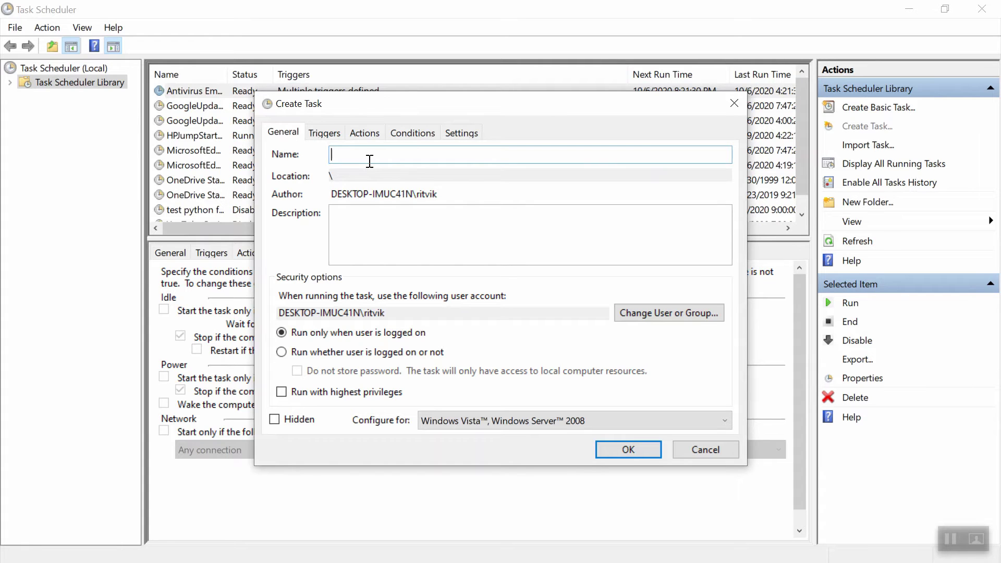
text(file writer)
click(282, 354)
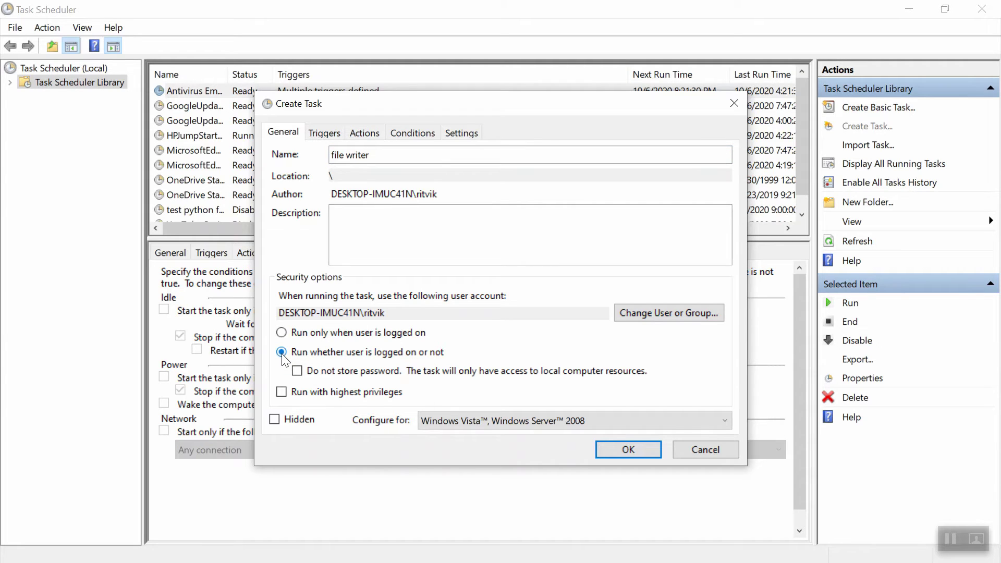
click(282, 392)
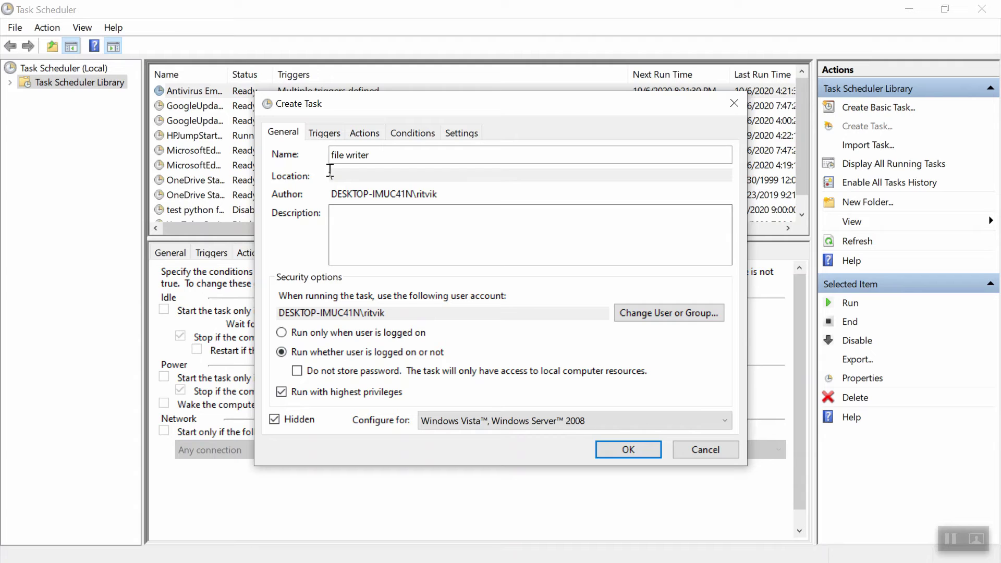
click(323, 131)
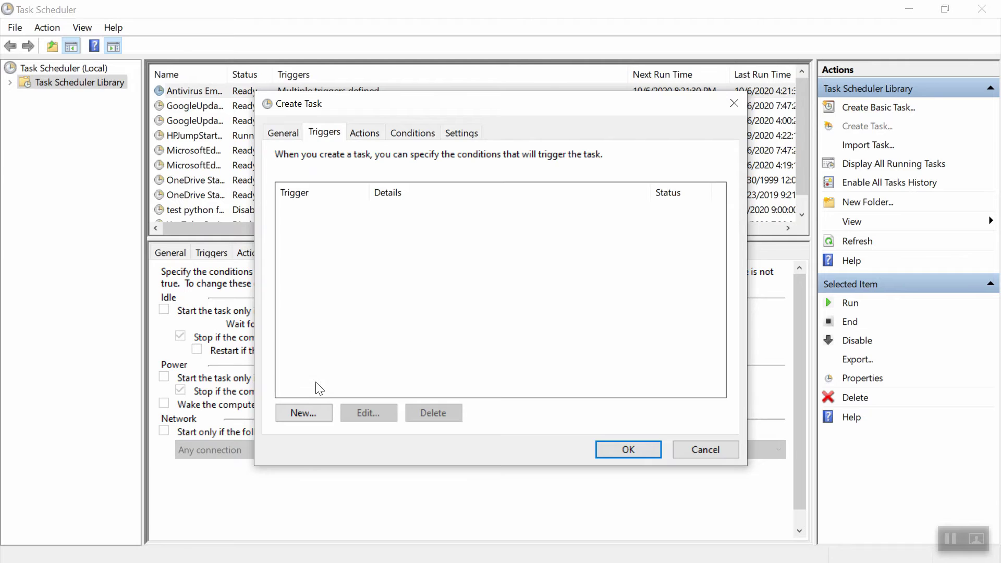
Add a one-time trigger at 5:25 PM on 10/6/2020 that repeats every 1 minute for 15 minutes.
click(292, 415)
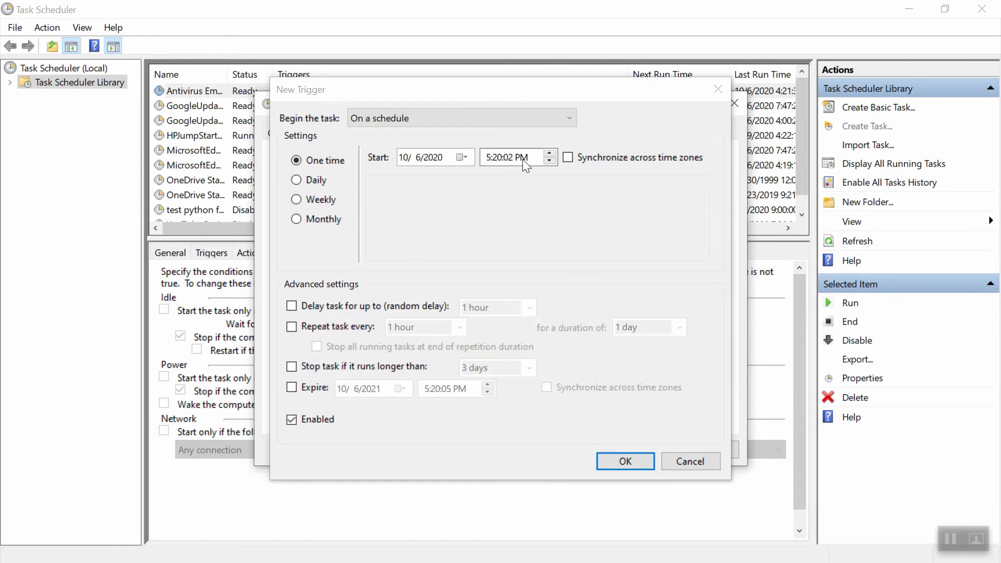
click(498, 158)
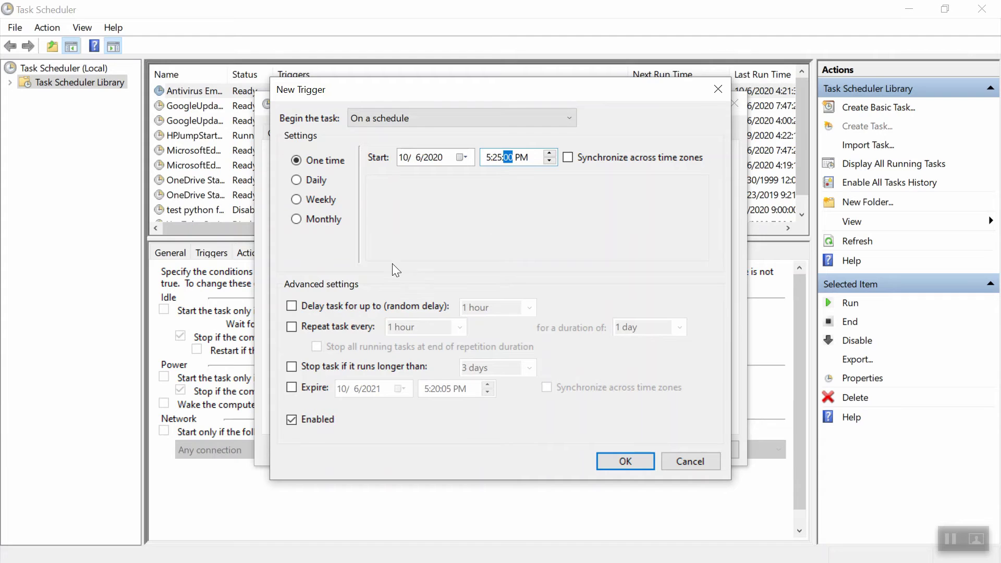
click(292, 327)
key(Tab)
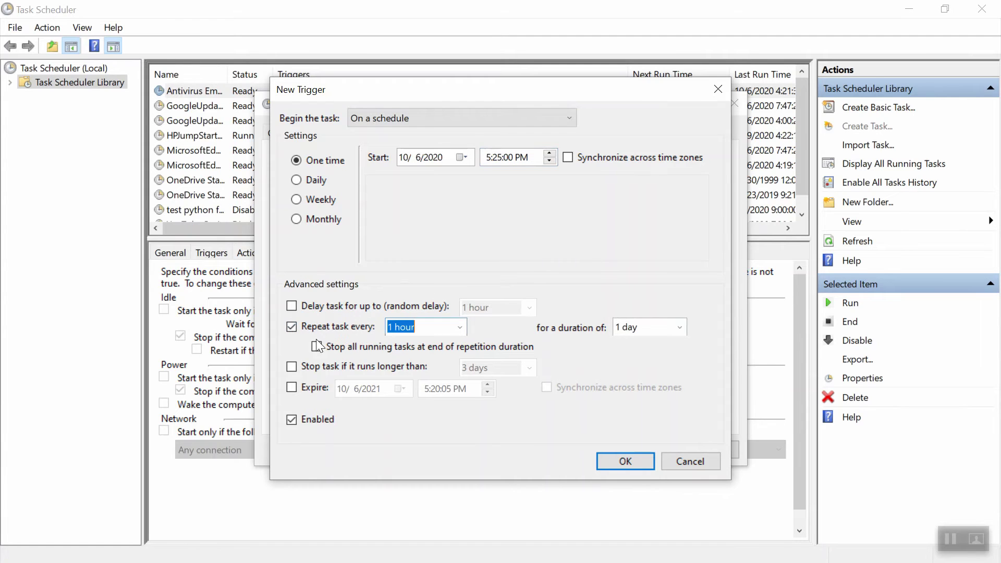
text(1 minute)
click(677, 331)
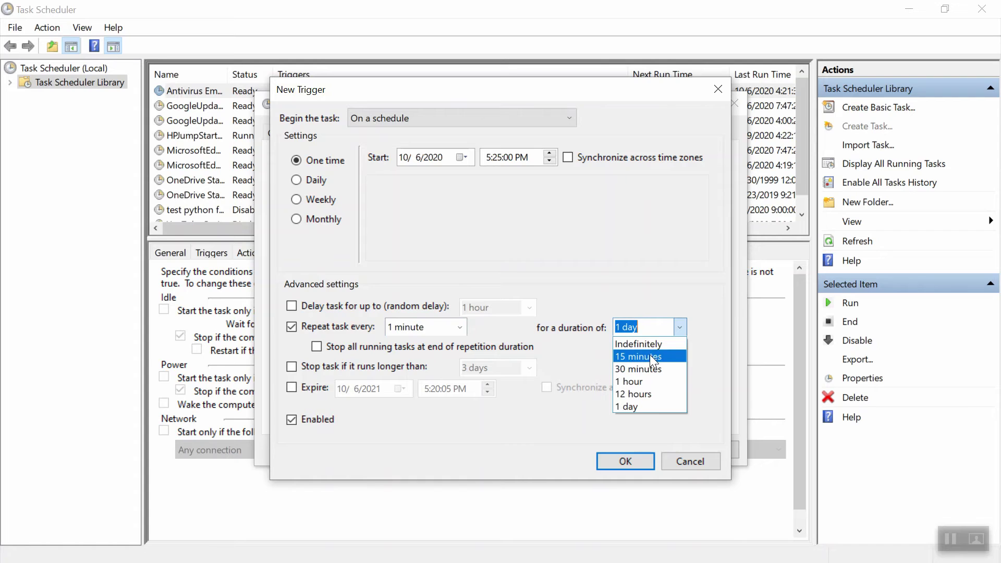
click(647, 356)
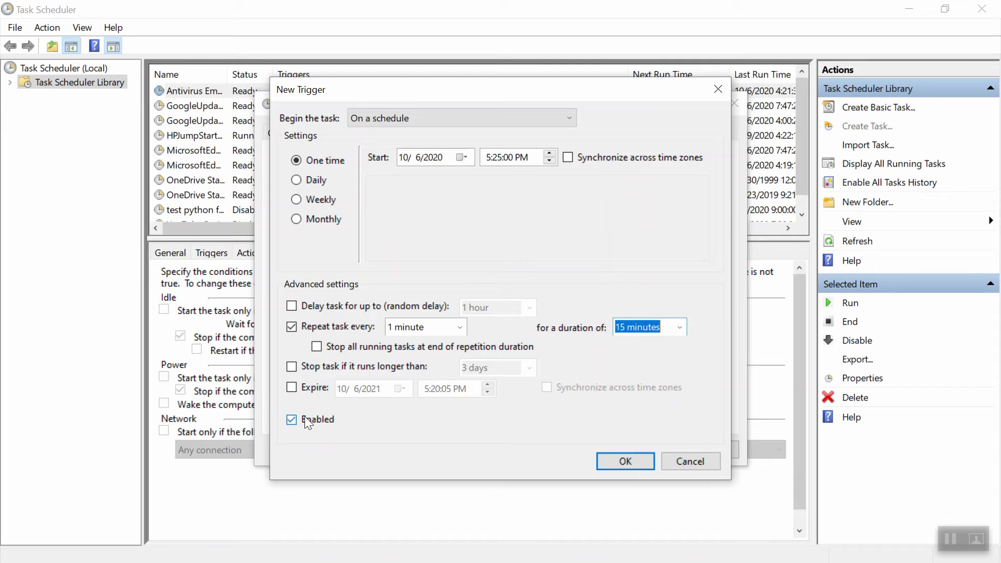
click(603, 461)
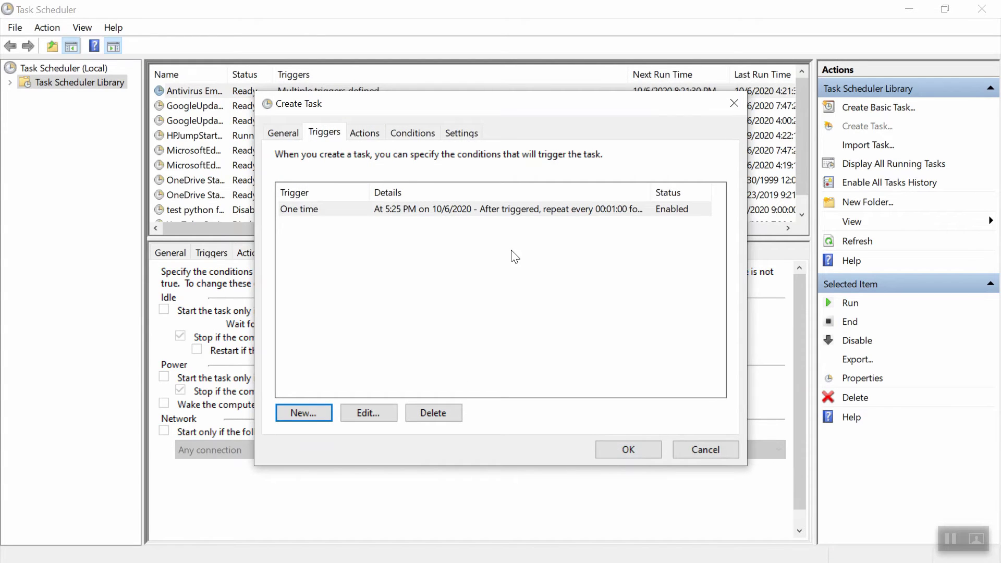
Add a start-a-program action for Desktop scheduled_code.py, with scheduled_code.py as argument and Start in set to the Desktop folder.
click(371, 136)
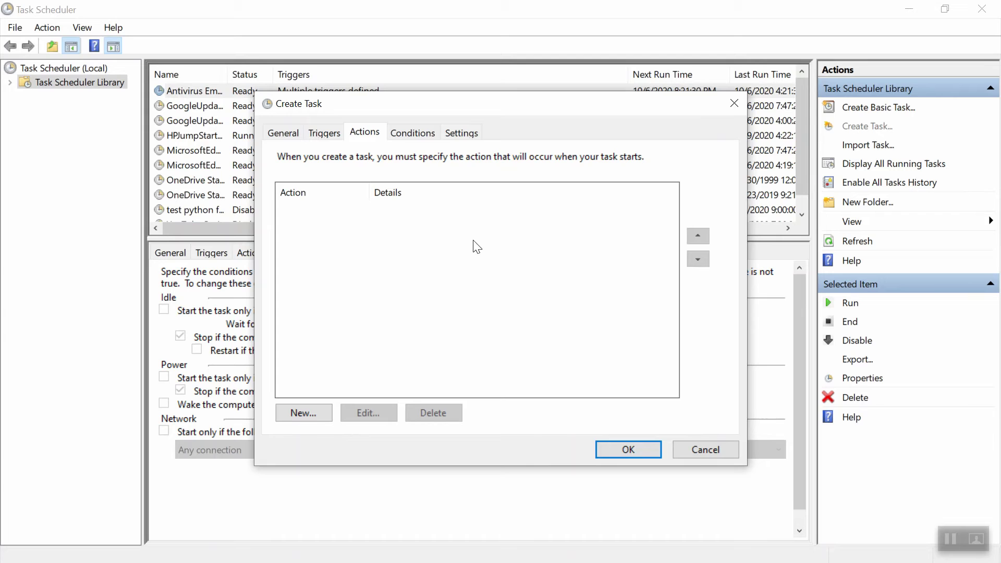
click(310, 413)
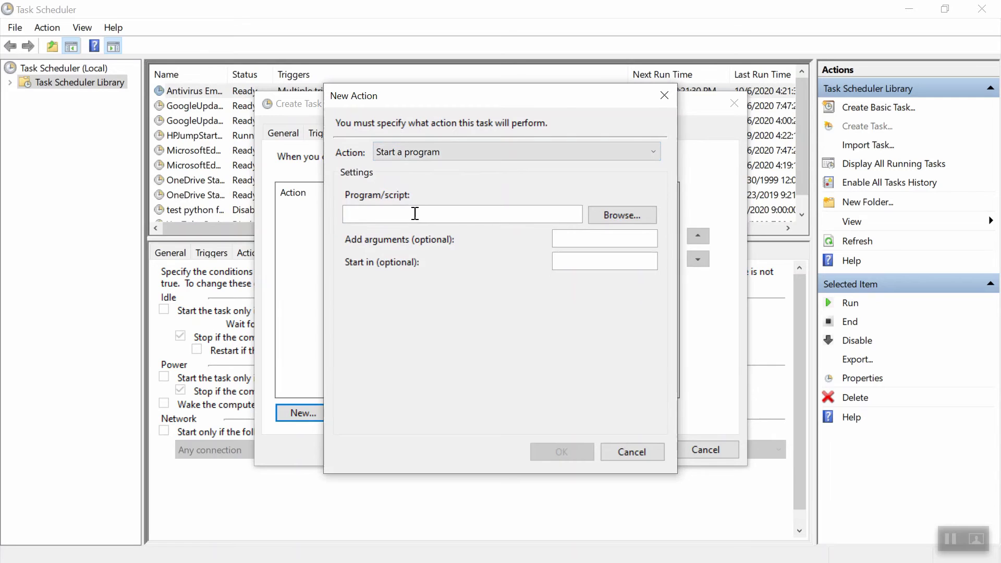
click(623, 215)
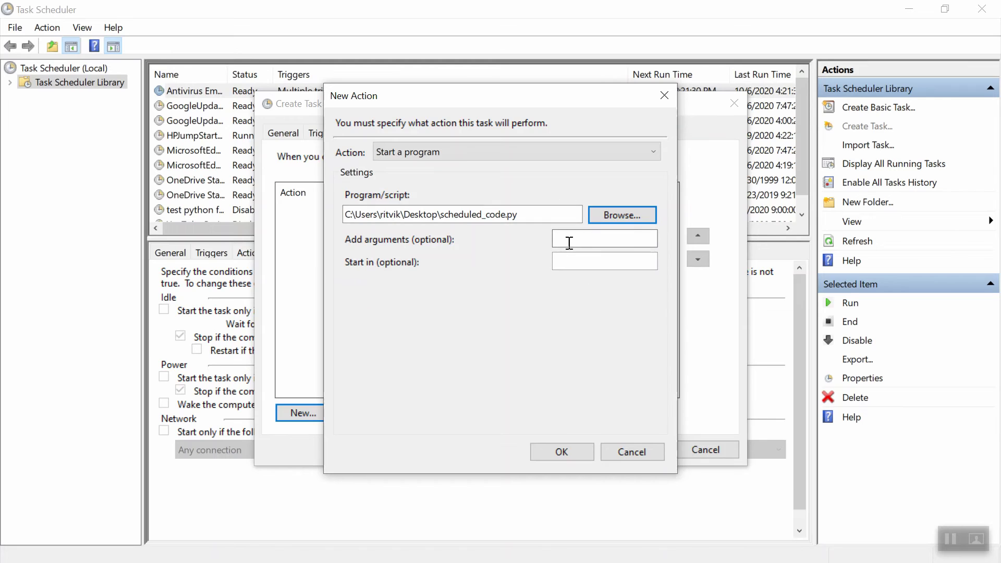
drag(522, 215, 442, 223)
key(ctrl+c)
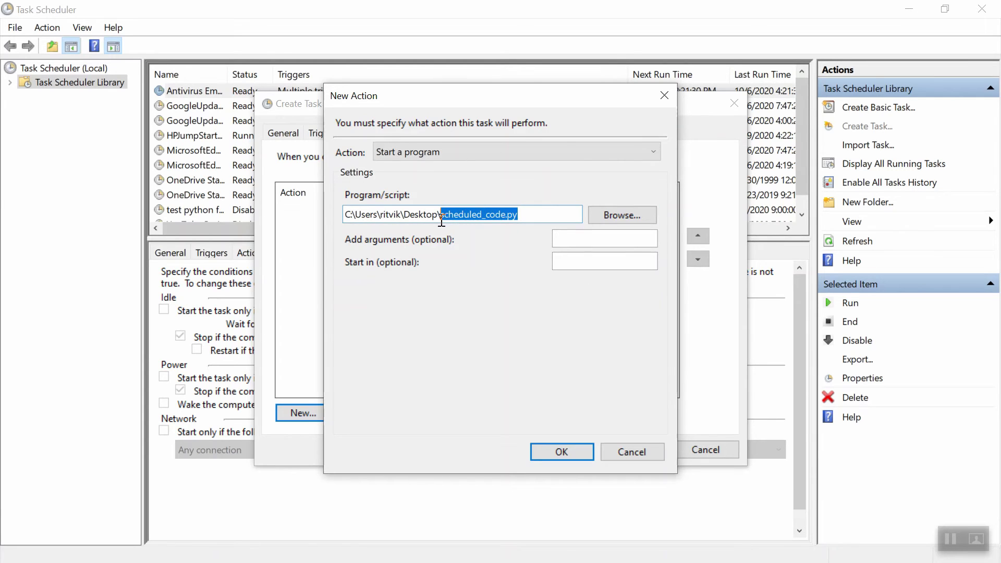
click(569, 239)
key(ctrl+v)
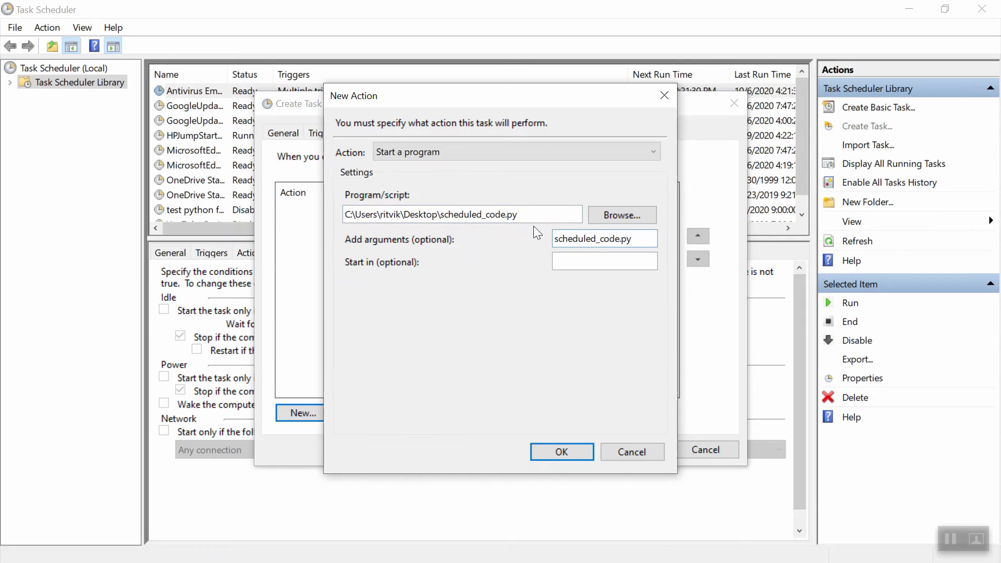
drag(439, 216, 337, 216)
key(ctrl+c)
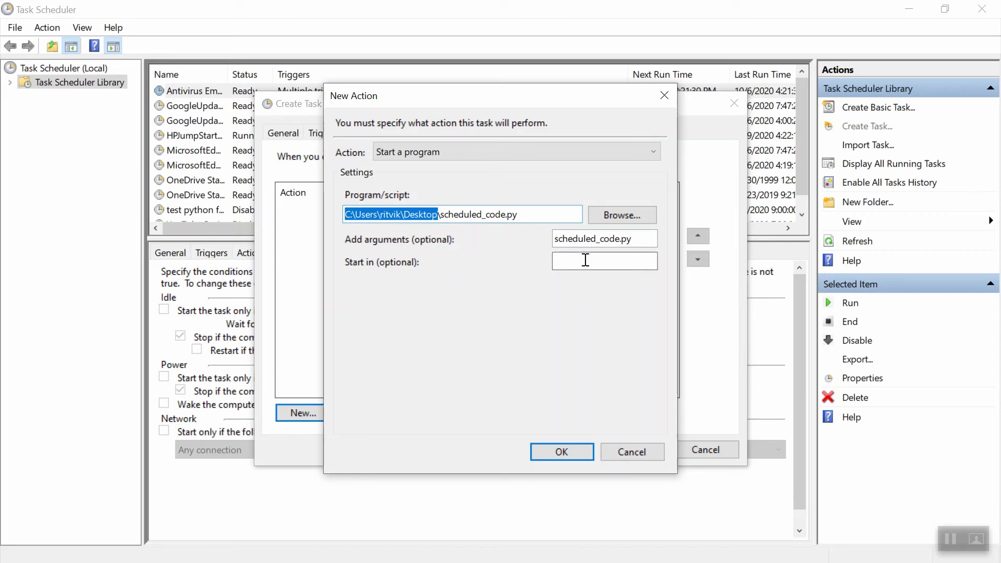
click(585, 261)
key(ctrl+v)
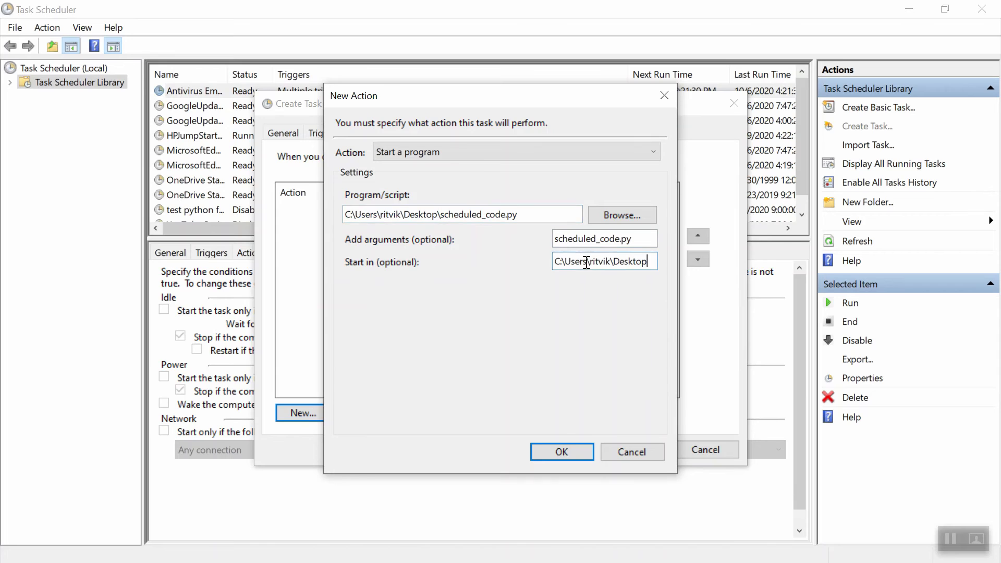
click(557, 452)
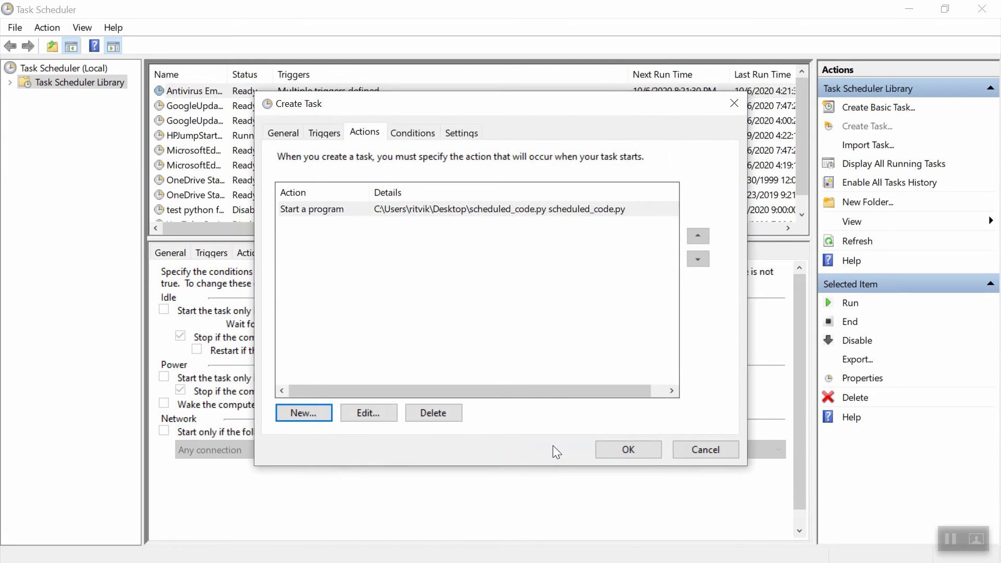
Uncheck 'Start only if on AC power' in the task's Conditions so it runs on battery.
click(415, 134)
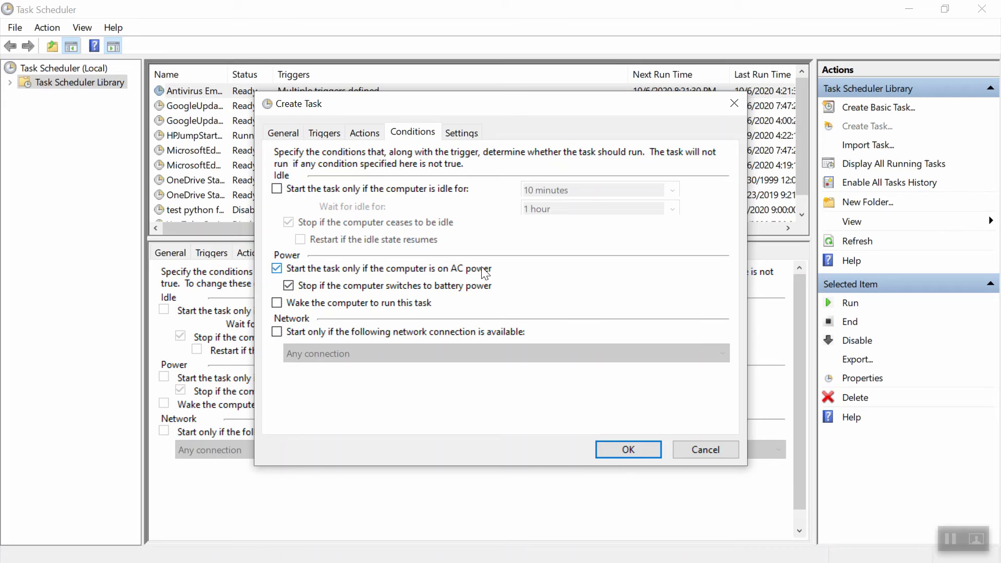
click(276, 269)
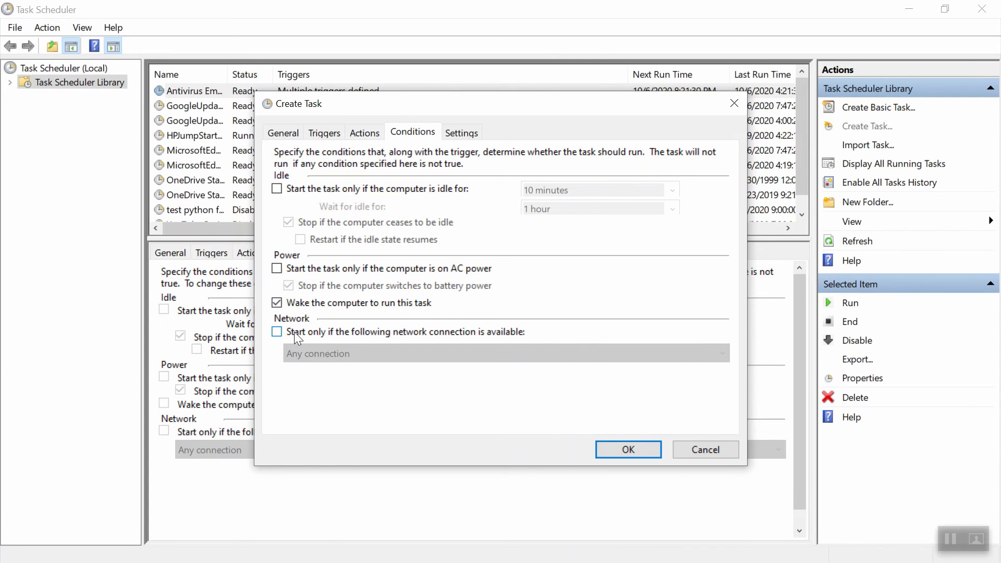
Save the 'file writer' task, confirming with the account password.
click(459, 134)
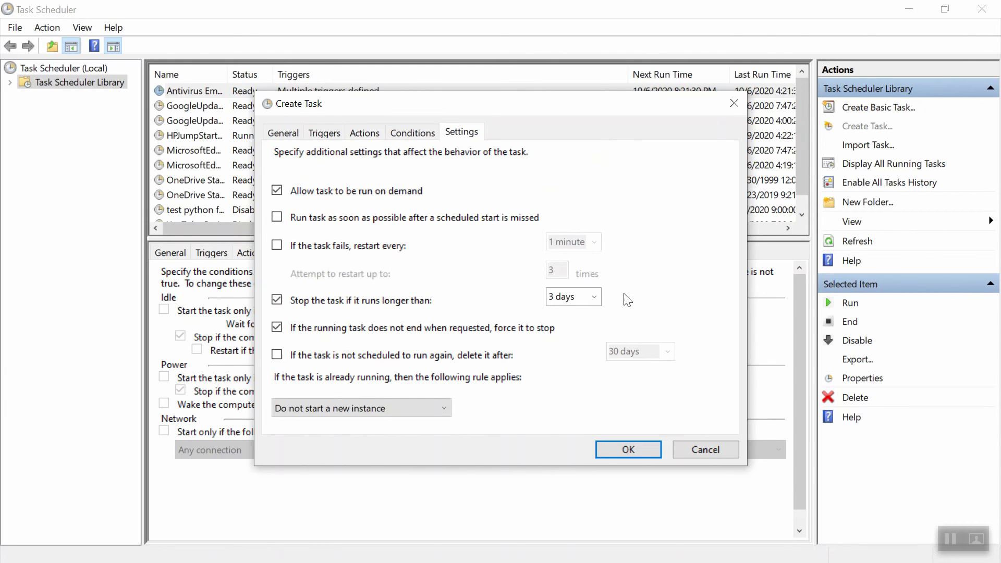
click(630, 449)
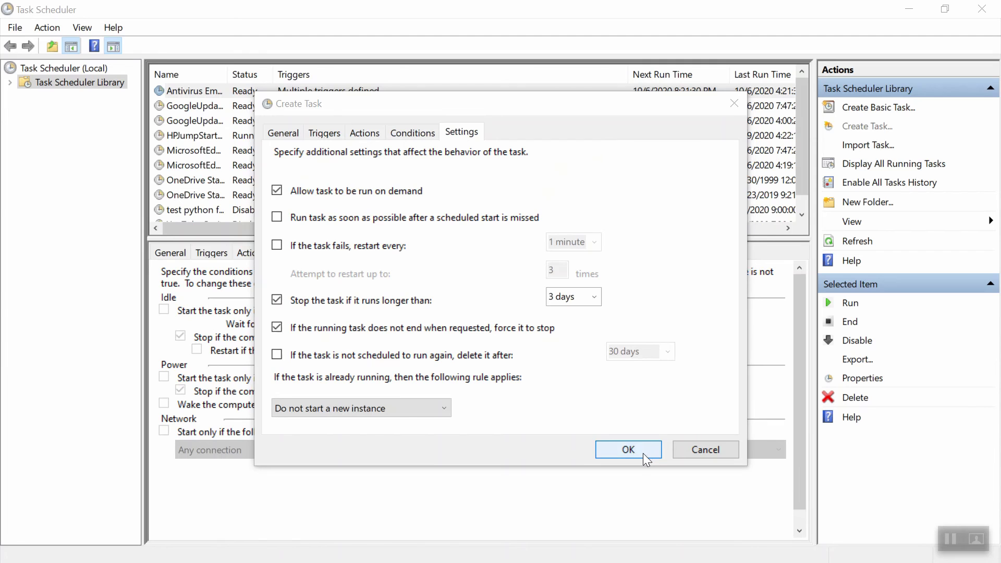
text(********)
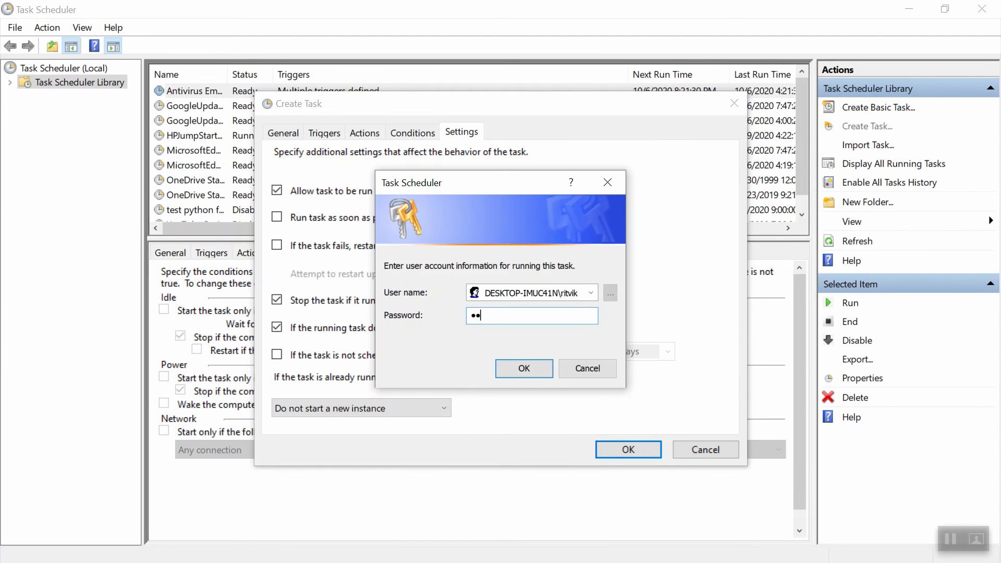
key(Return)
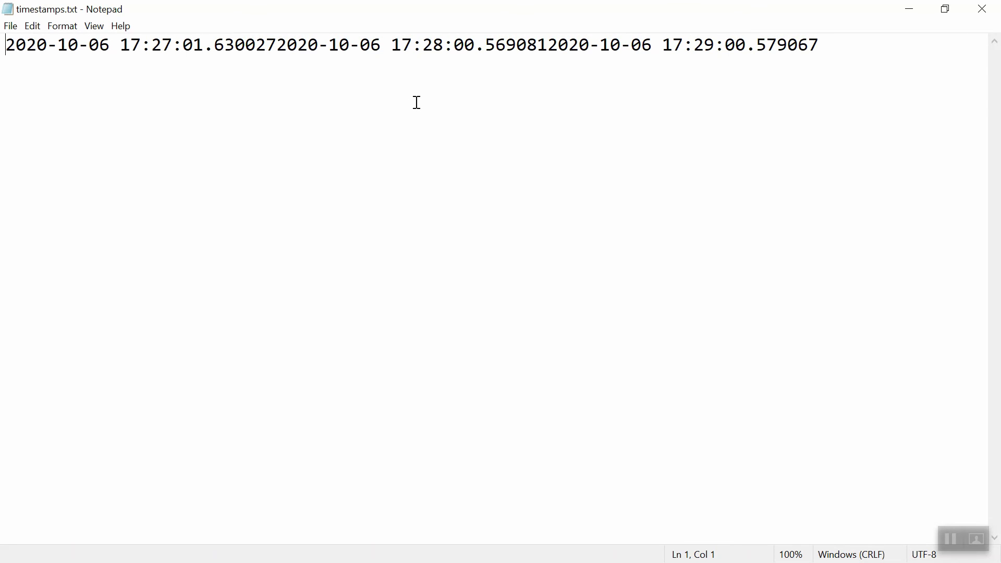
Split the 17:27, 17:28 and 17:29 timestamps in timestamps.txt onto separate lines.
click(282, 44)
key(Return)
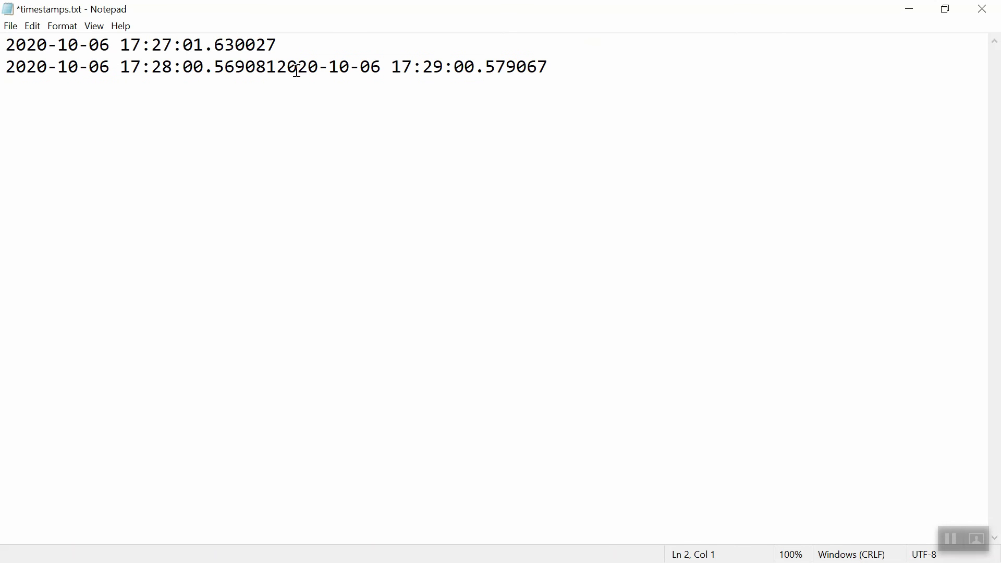
click(278, 67)
key(Return)
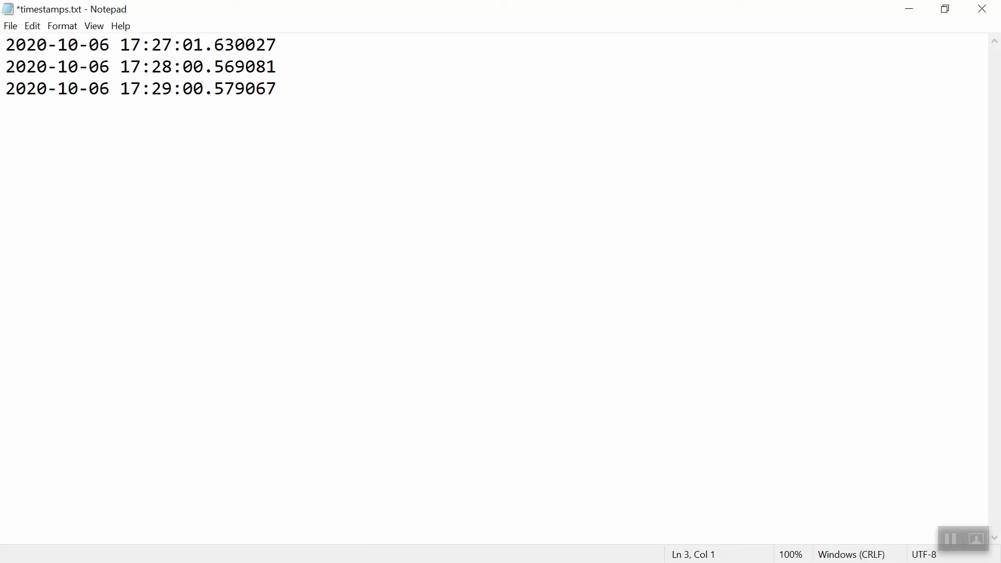